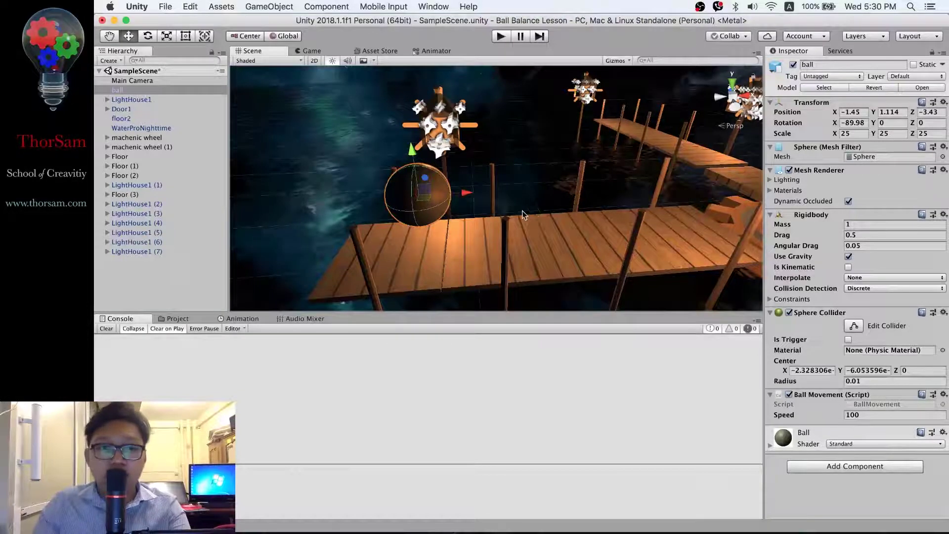
# Add a new script component named CameraMovement to the Main Camera
pyautogui.scroll(-3, 532, 210)
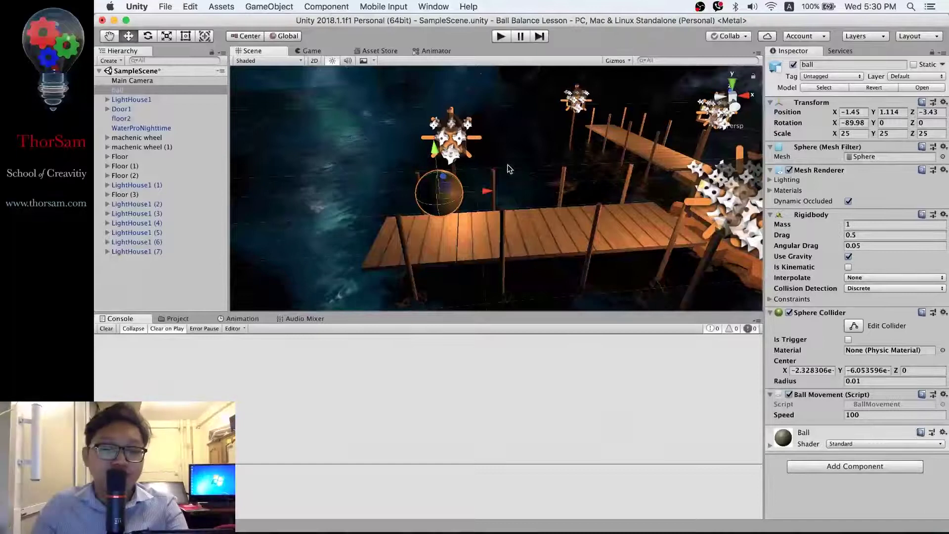
pyautogui.click(132, 80)
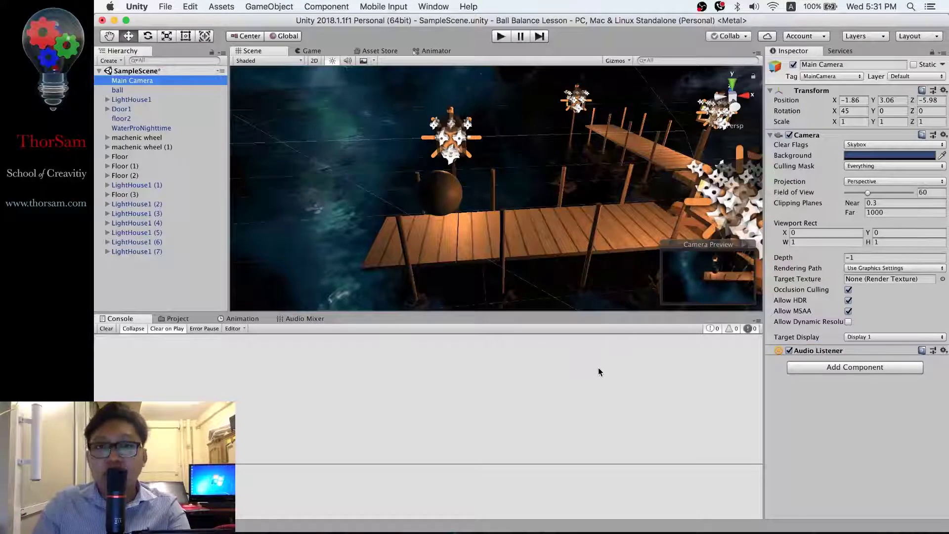
pyautogui.click(887, 367)
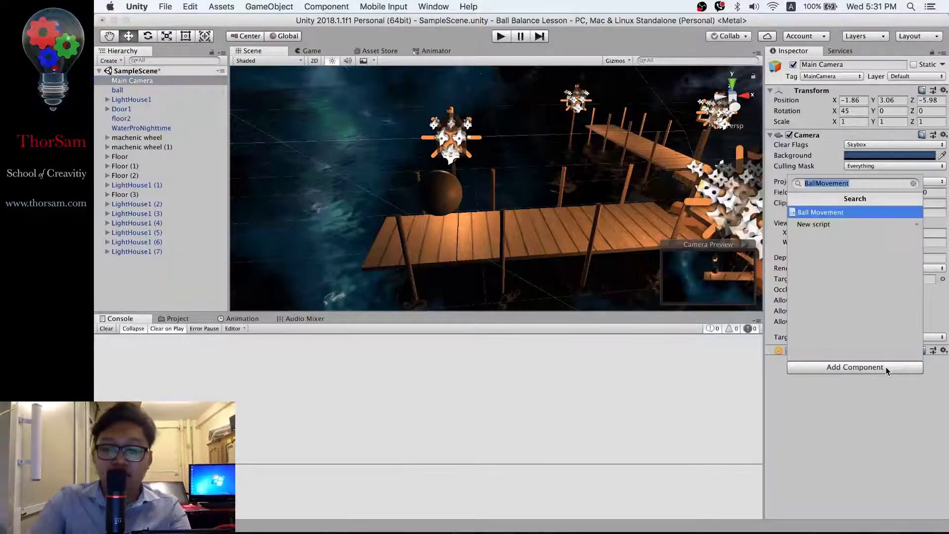
pyautogui.write('Camer')
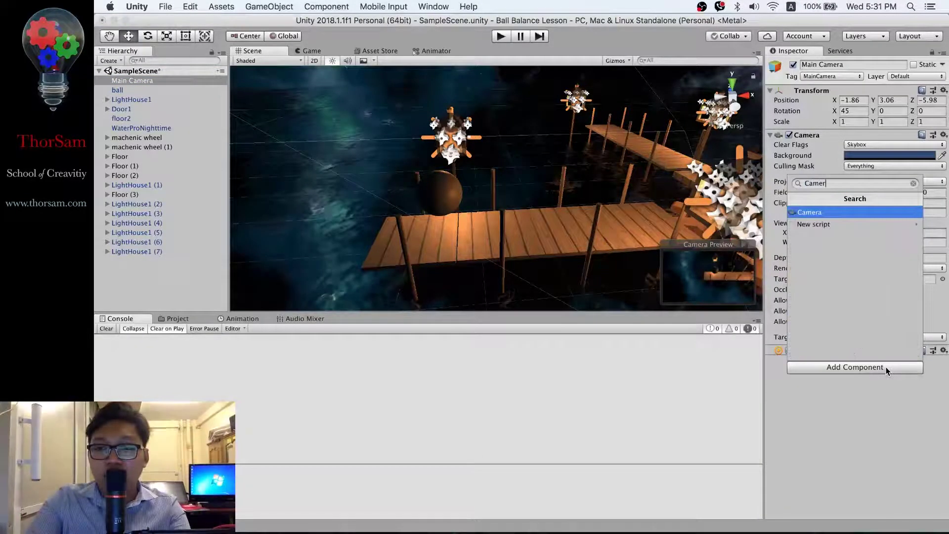
pyautogui.write('aMoveme')
pyautogui.press('Return')
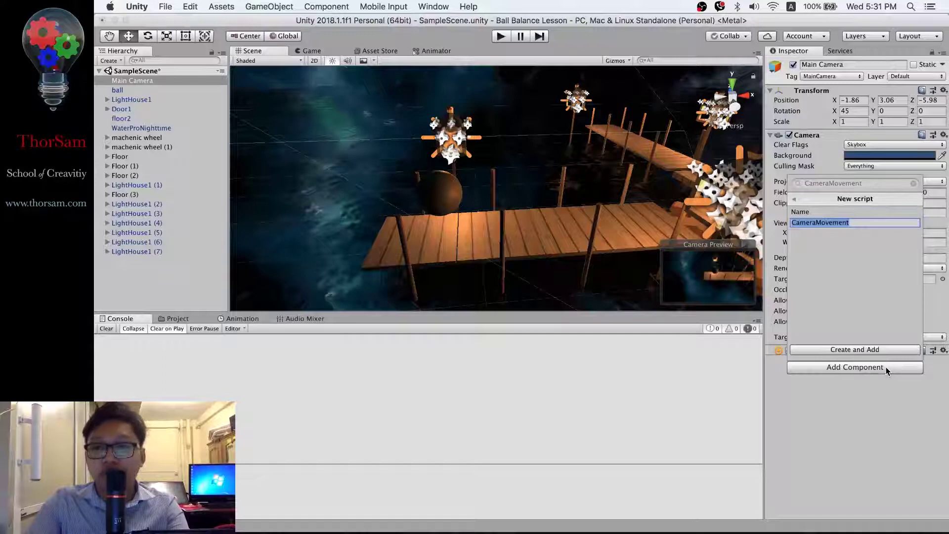
pyautogui.press('Return')
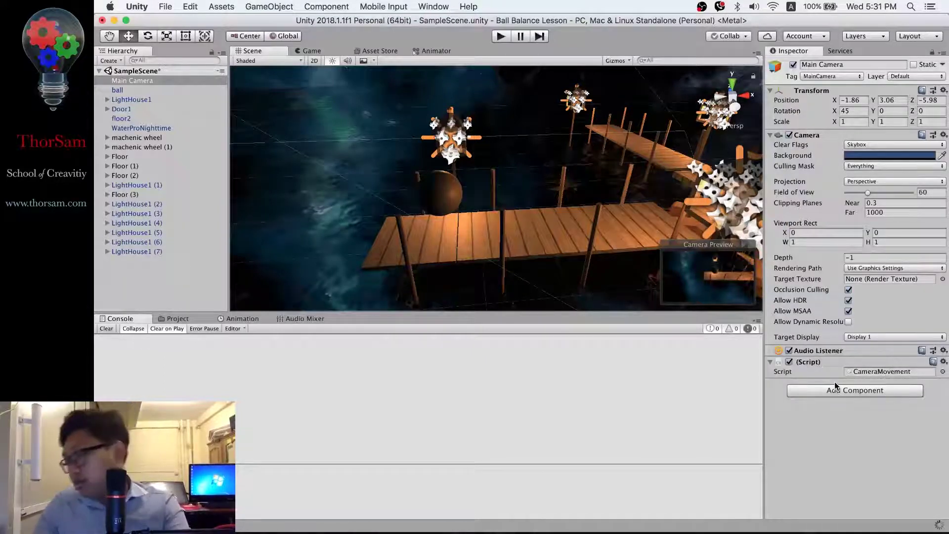
# Open the CameraMovement script for editing and bring up the course notes
pyautogui.doubleClick(860, 371)
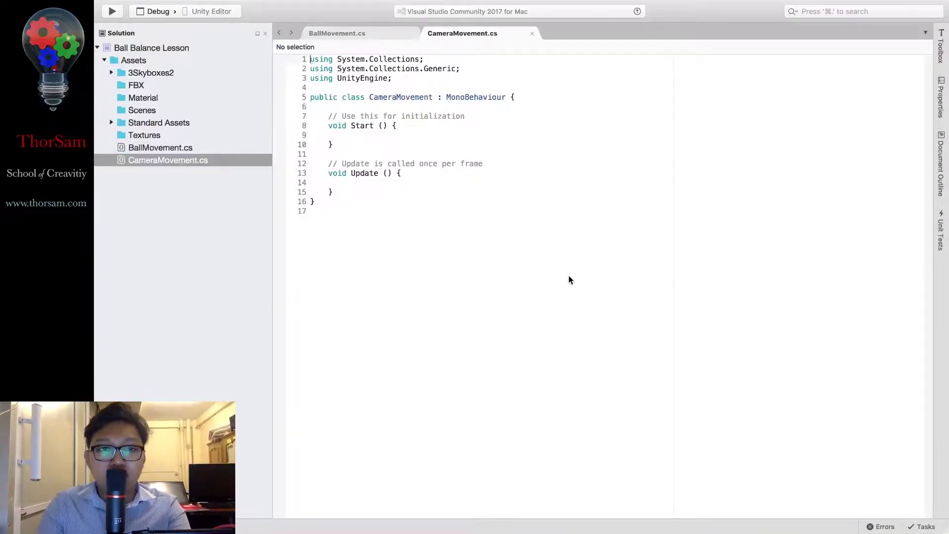
pyautogui.hotkey('ctrl', 'Left')
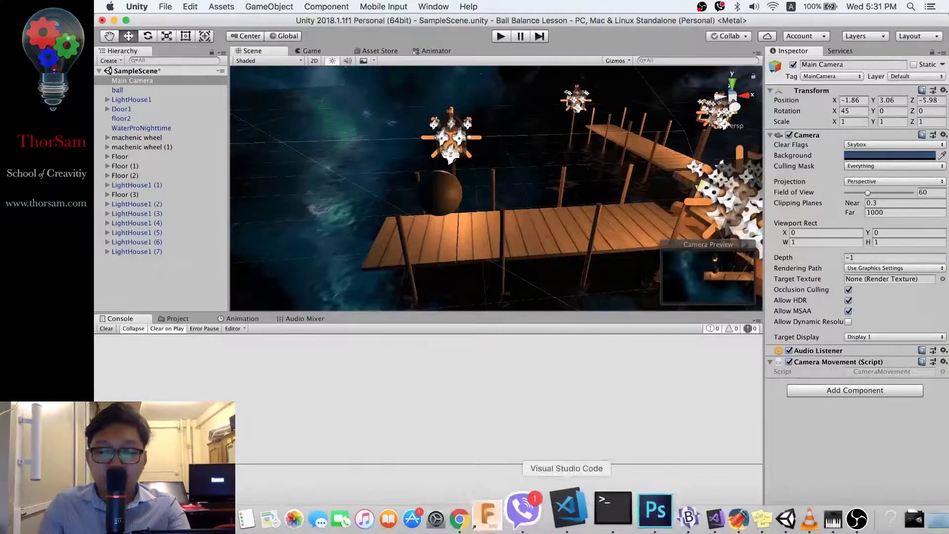
pyautogui.click(511, 509)
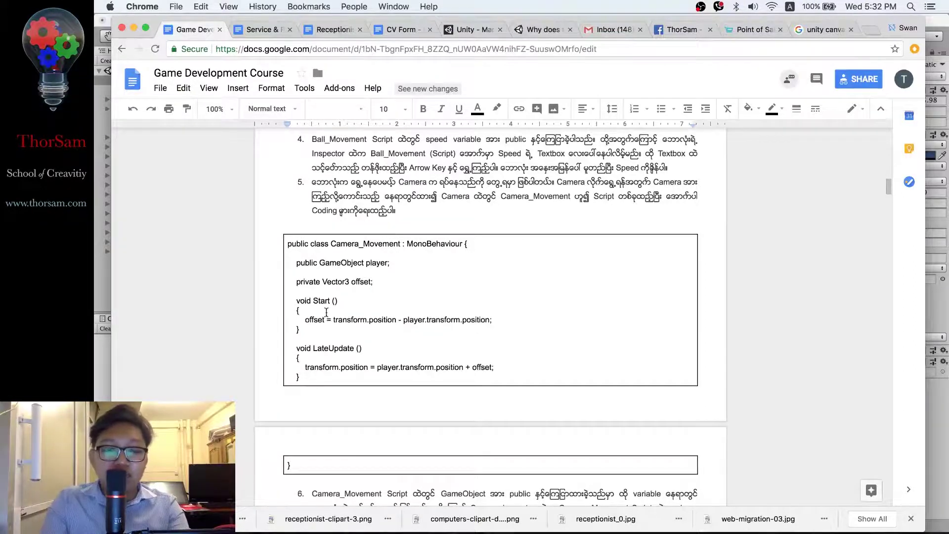
# Return to CameraMovement.cs and start a new line inside the class
pyautogui.hotkey('ctrl', 'Right')
pyautogui.click(414, 102)
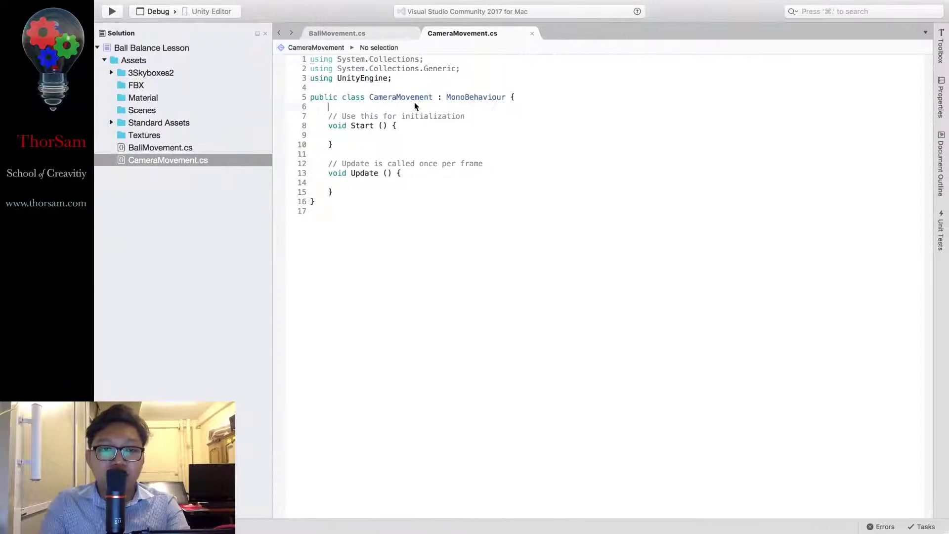
# Declare 'public GameObject player;' and 'Vector3 offset;' at the top of CameraMovement
pyautogui.write('public ')
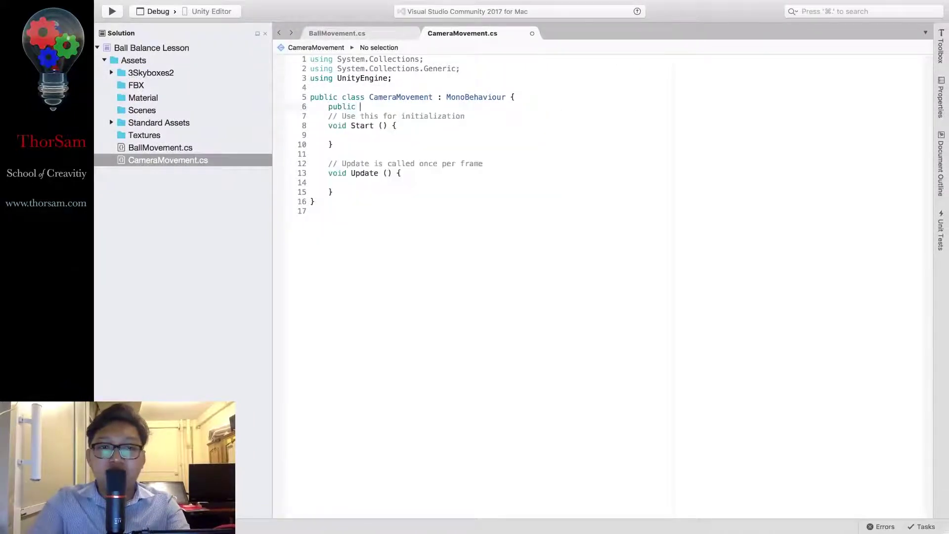
pyautogui.write('Gam')
pyautogui.press('Return')
pyautogui.write('player;')
pyautogui.press('Return')
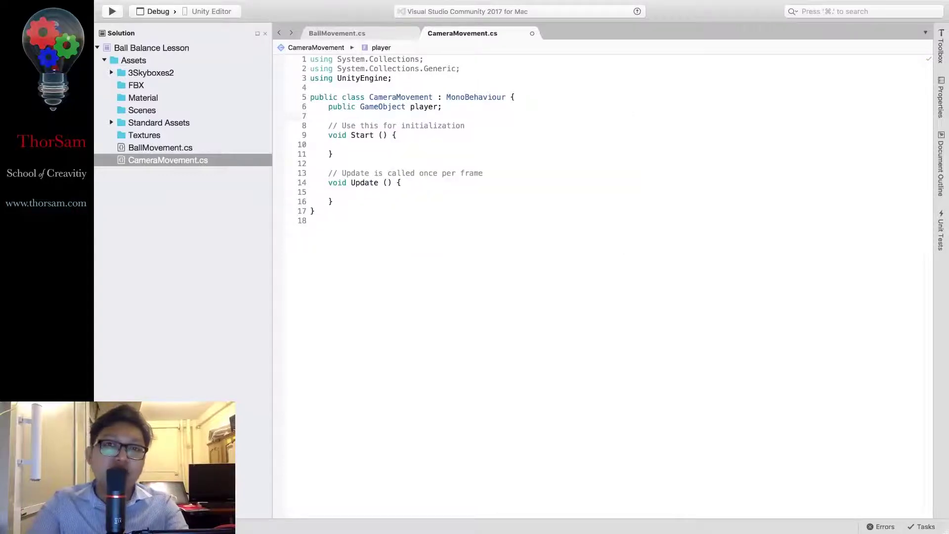
pyautogui.write('Vec')
pyautogui.press('Return')
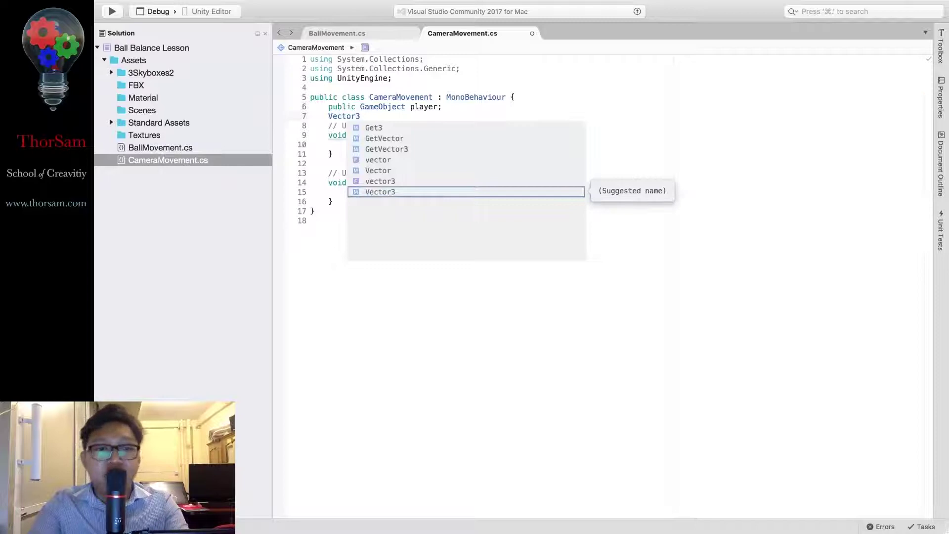
pyautogui.write('offset;')
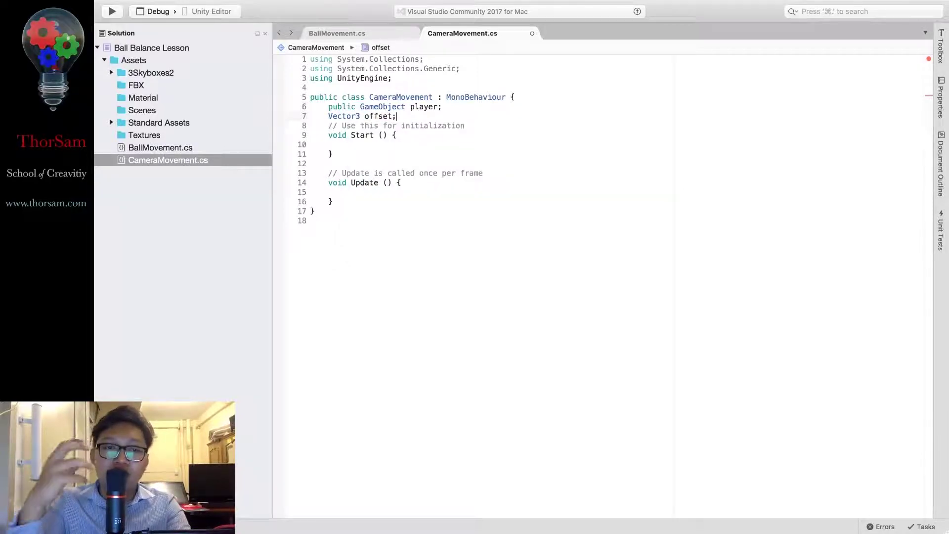
pyautogui.click(374, 145)
pyautogui.press('super+Tab')
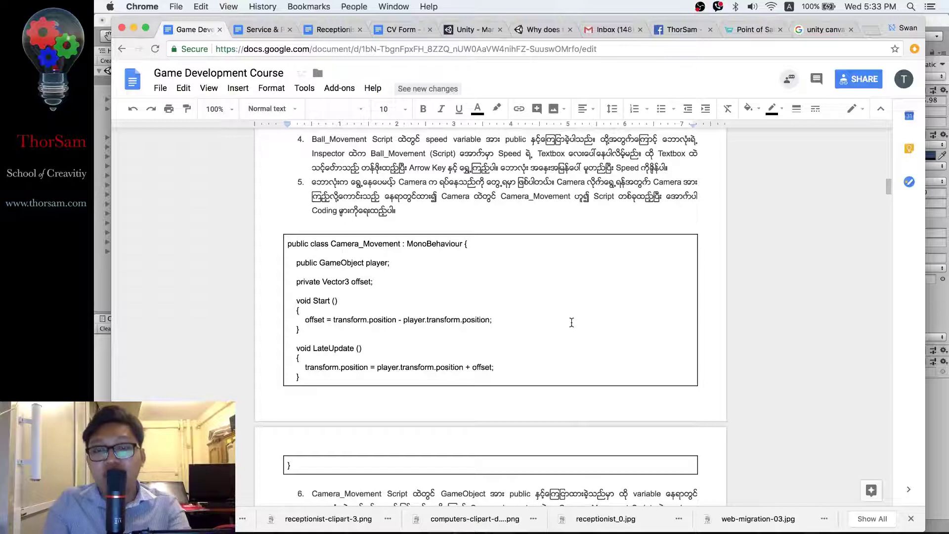
# Inside Start(), begin the assignment 'offset = transform.position -'
pyautogui.hotkey('ctrl', 'Right')
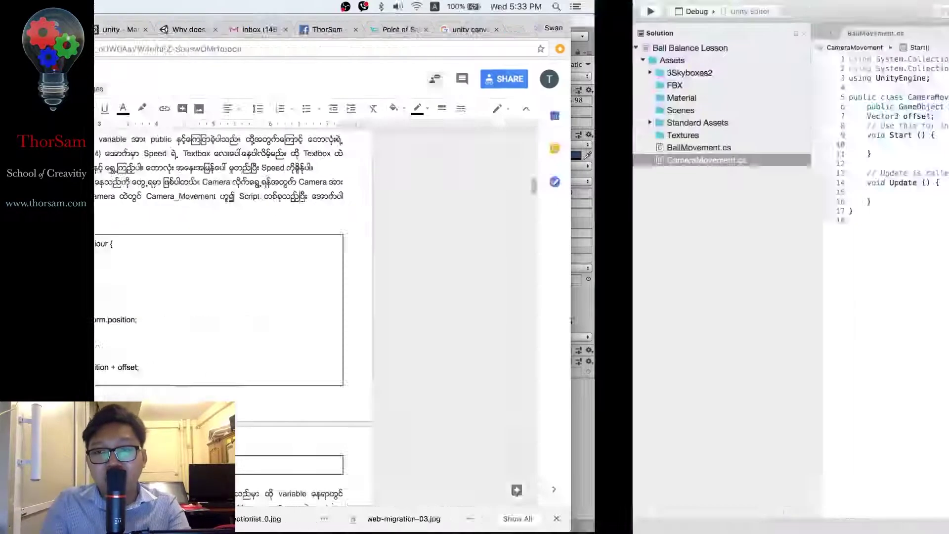
pyautogui.write('off')
pyautogui.press('Return')
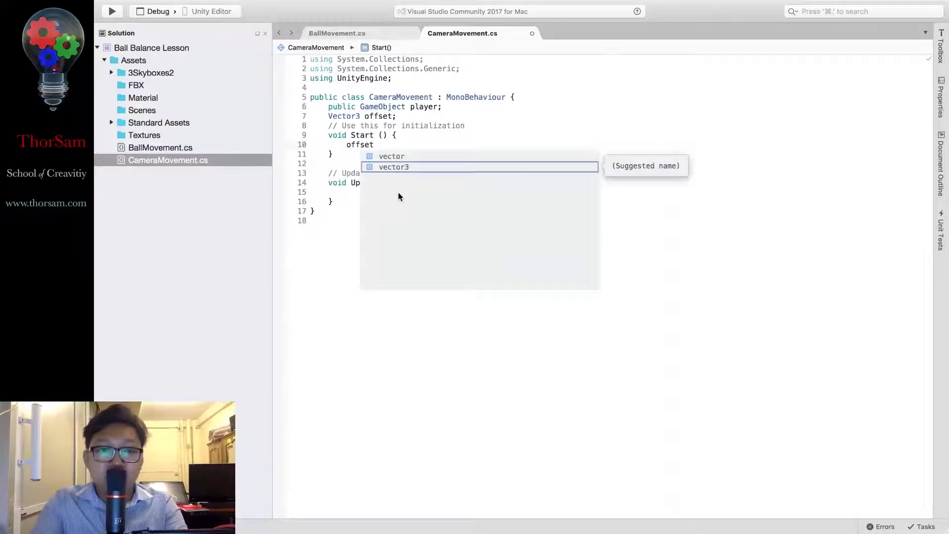
pyautogui.press('Escape')
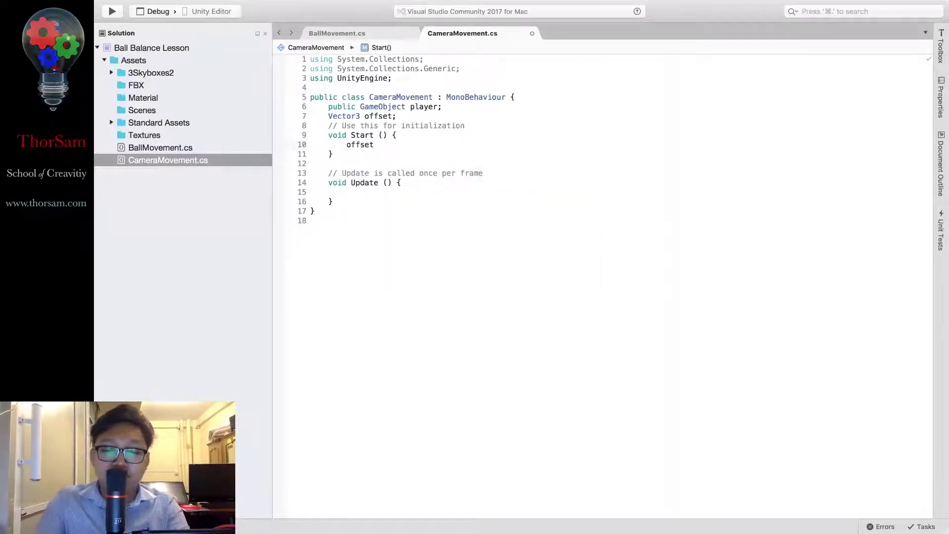
pyautogui.write('=tran')
pyautogui.press('Return')
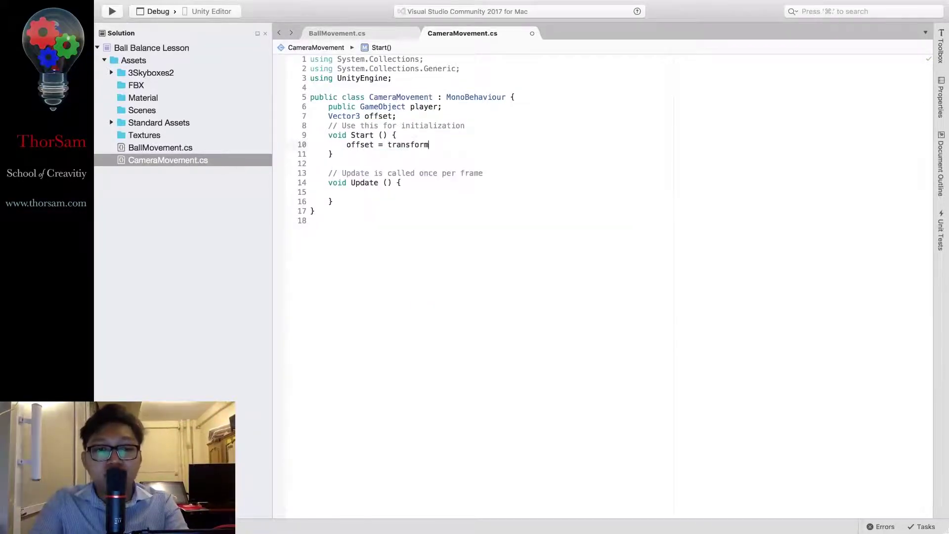
pyautogui.write('.p')
pyautogui.press('Down')
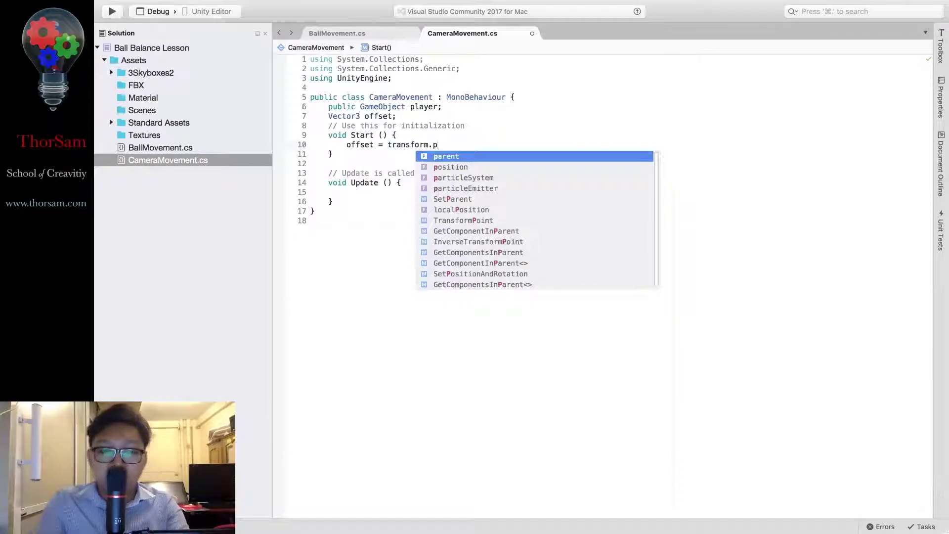
pyautogui.press('Return')
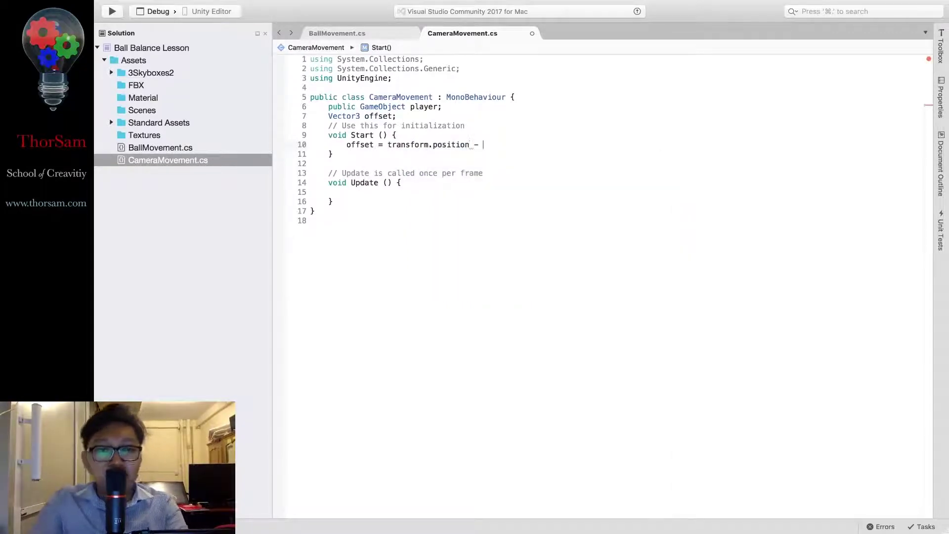
# Finish the Start() line with 'player.transform.position;'
pyautogui.write('player.')
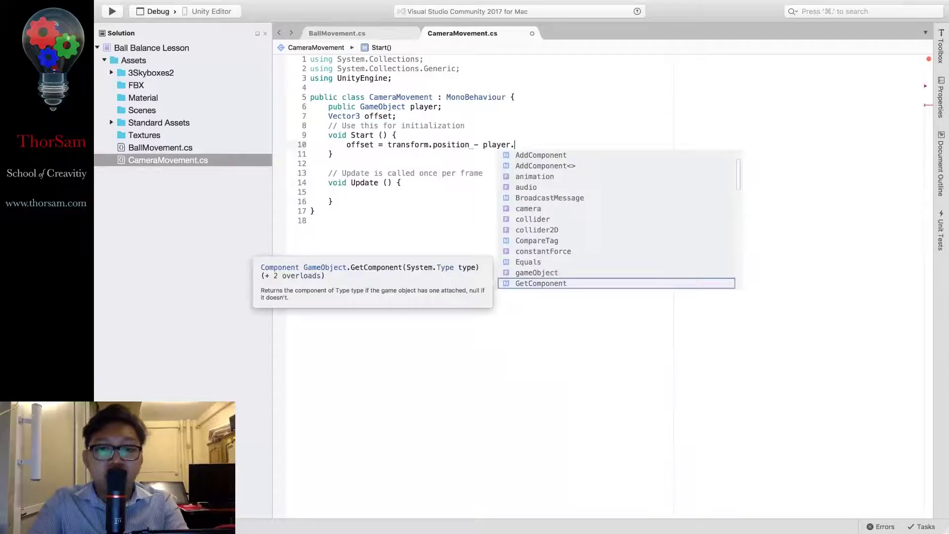
pyautogui.write('tr')
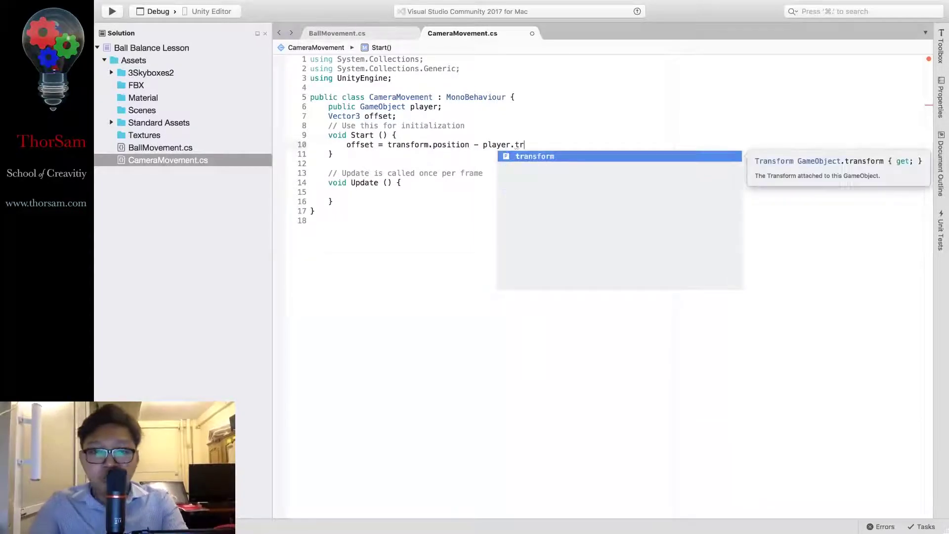
pyautogui.press('Return')
pyautogui.write('.p')
pyautogui.press('Return')
pyautogui.write(';')
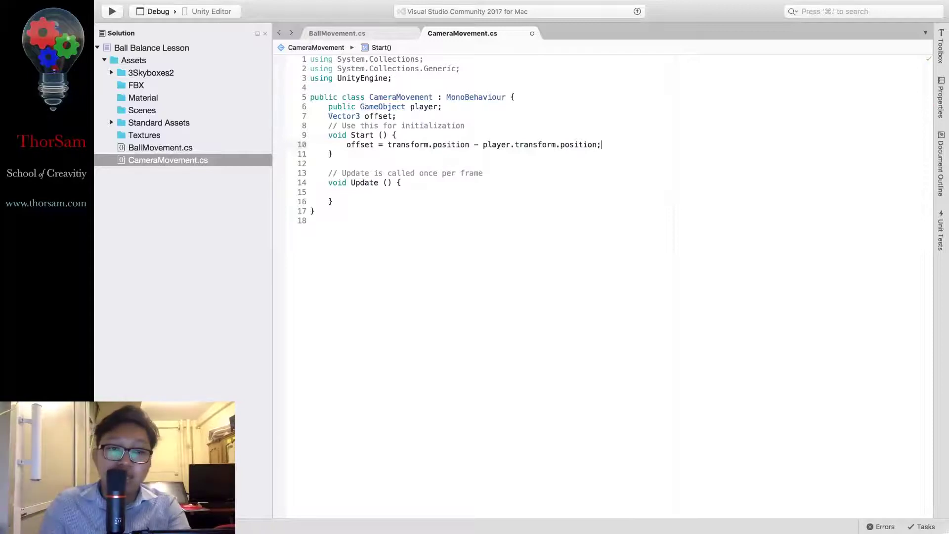
pyautogui.click(484, 173)
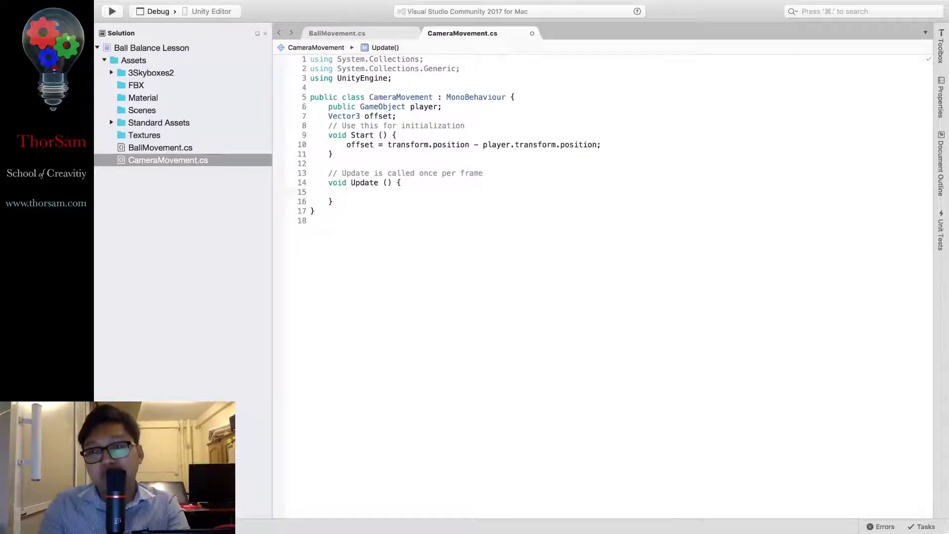
# Open an empty line after Update() and check the course document for the next method
pyautogui.click(333, 201)
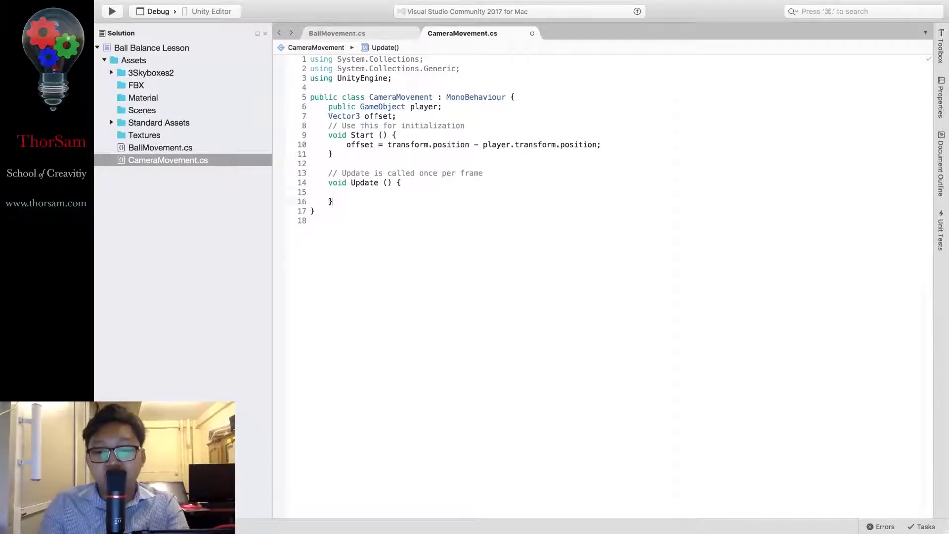
pyautogui.press('Return')
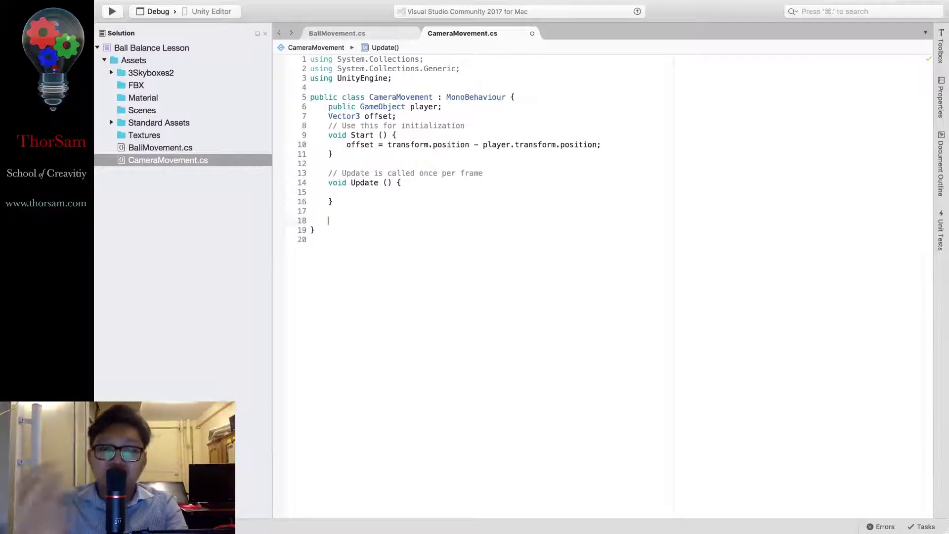
pyautogui.hotkey('ctrl', 'Left')
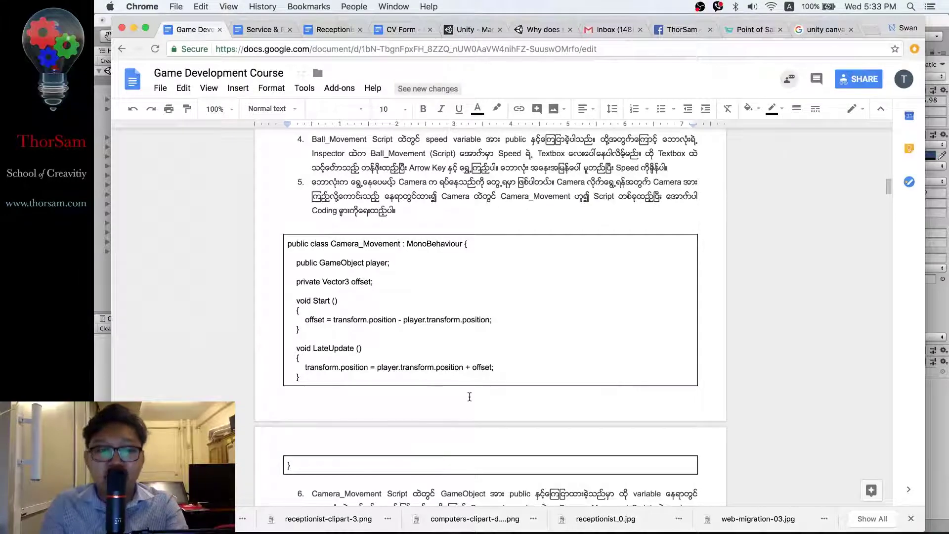
pyautogui.hotkey('ctrl', 'Right')
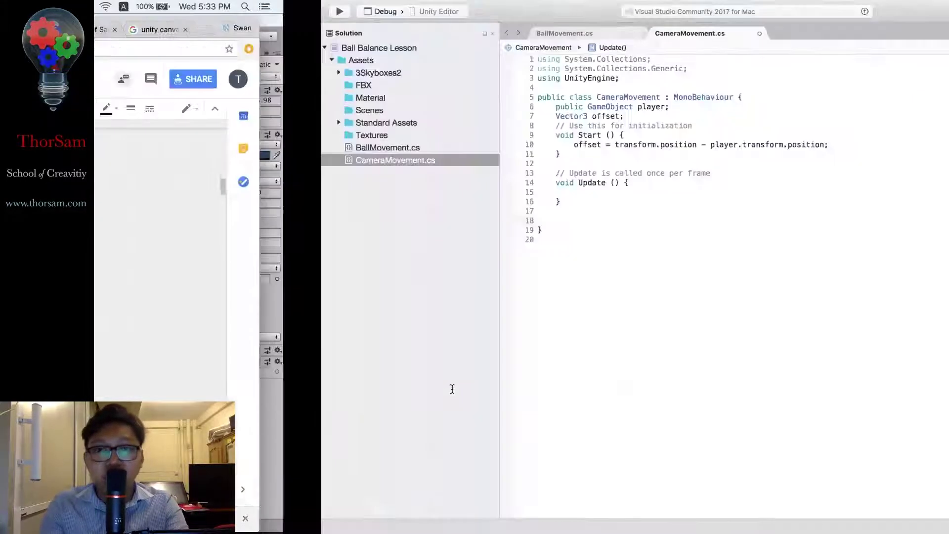
# Declare the method as 'private void LateUpdate()' below Update()
pyautogui.write('void ')
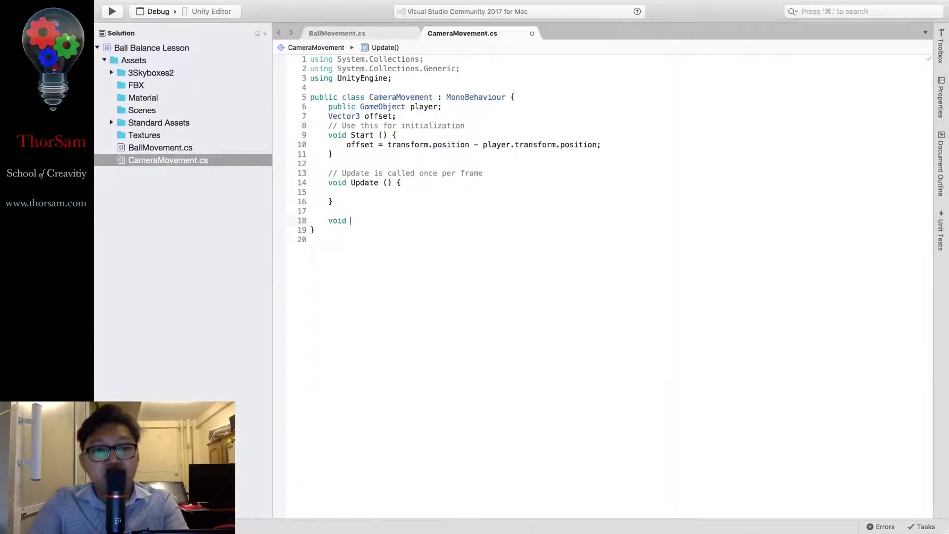
pyautogui.write('La')
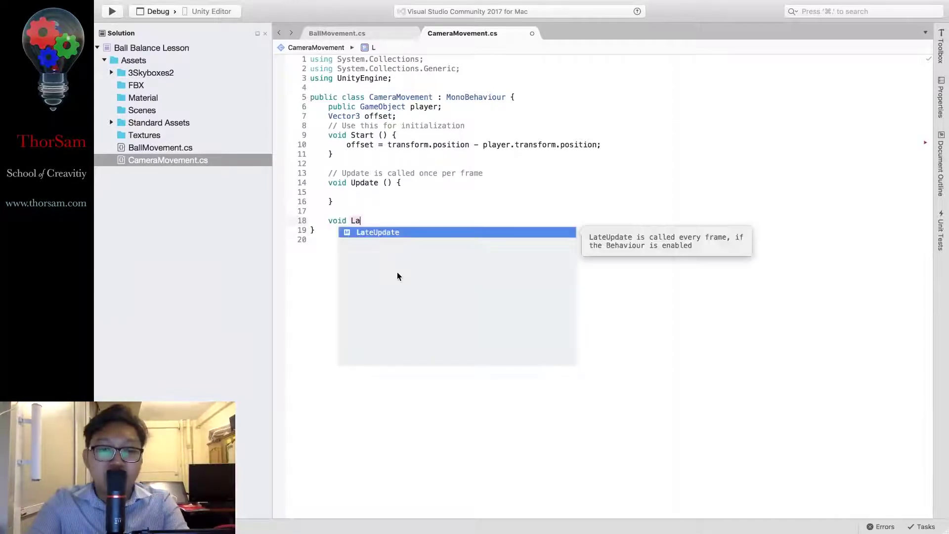
pyautogui.press('Return')
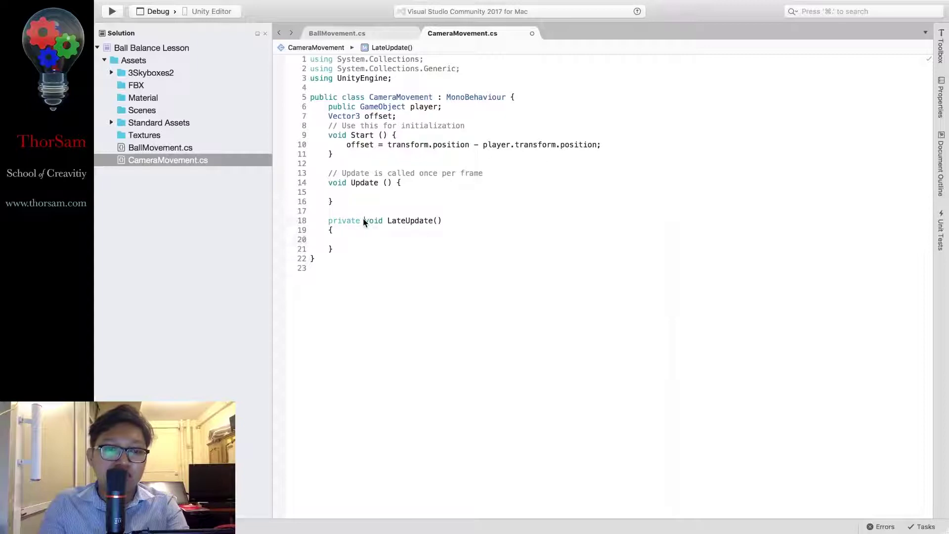
pyautogui.press('BackSpace')
pyautogui.press('BackSpace')
pyautogui.press('BackSpace')
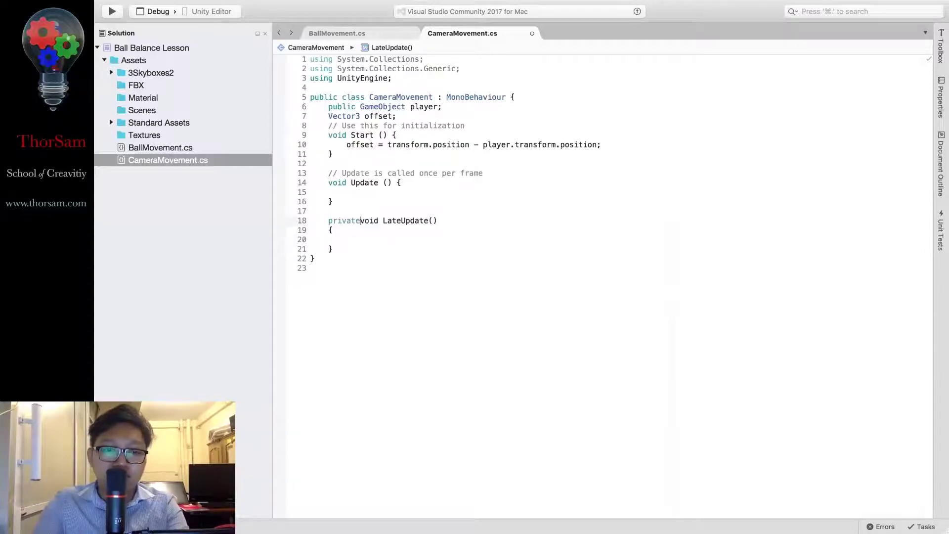
pyautogui.write('p')
pyautogui.press('BackSpace')
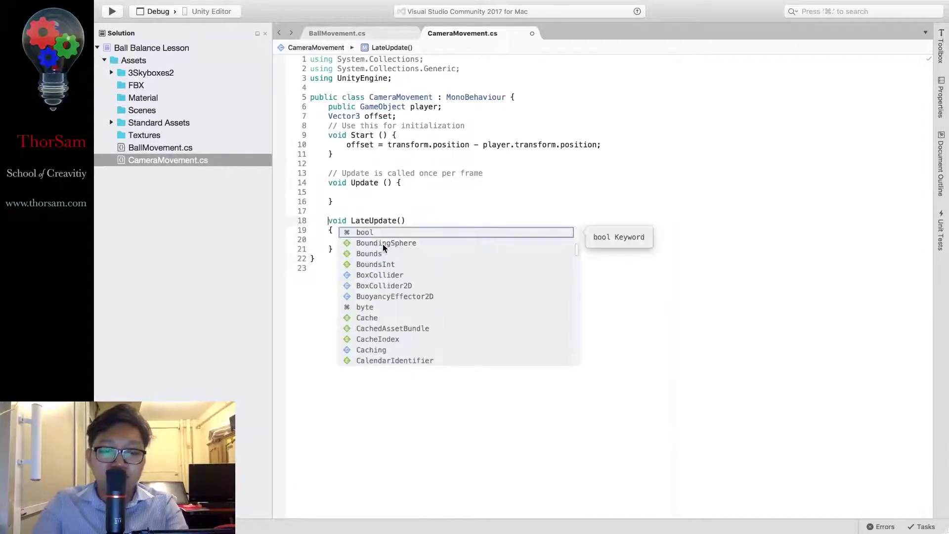
pyautogui.write('pri')
pyautogui.press('Return')
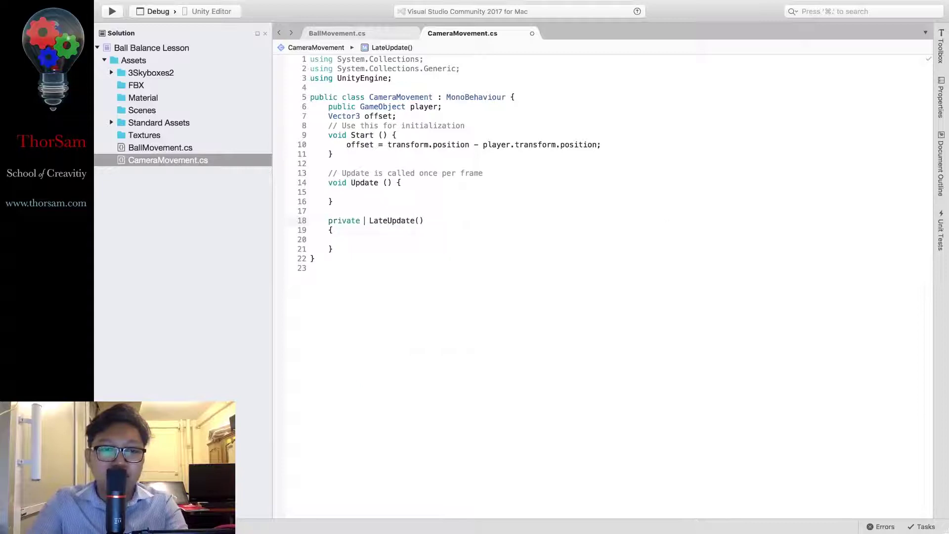
pyautogui.write('void')
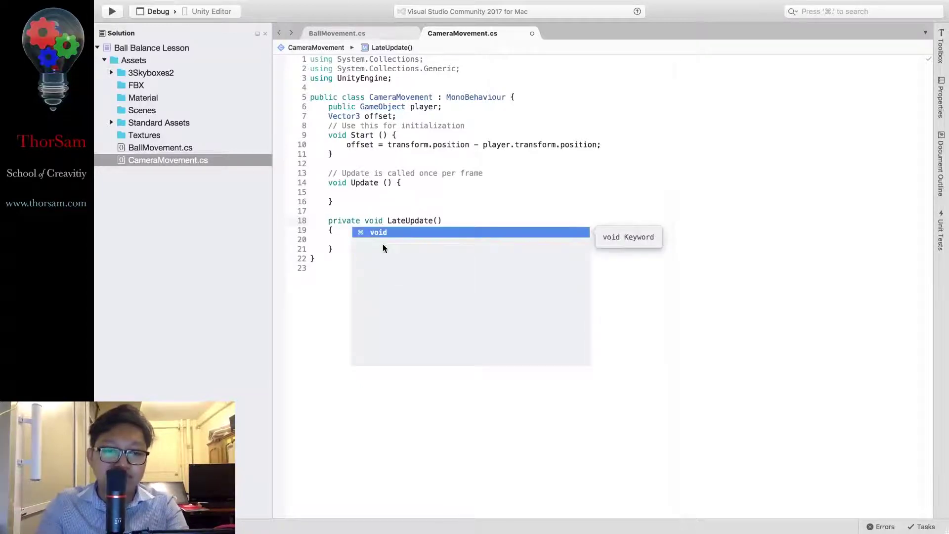
pyautogui.click(465, 222)
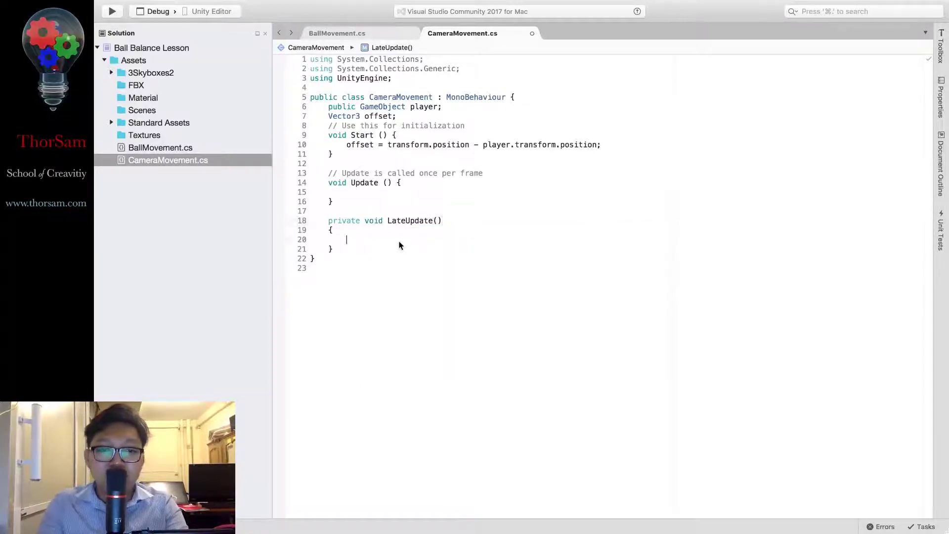
# Place the cursor in LateUpdate's body and review the reference Google Doc
pyautogui.click(398, 241)
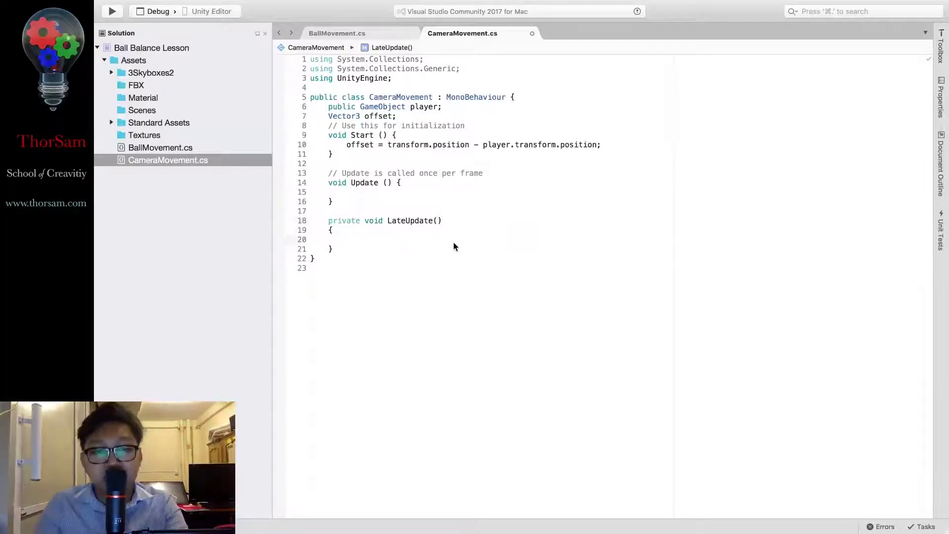
pyautogui.hotkey('ctrl', 'Left')
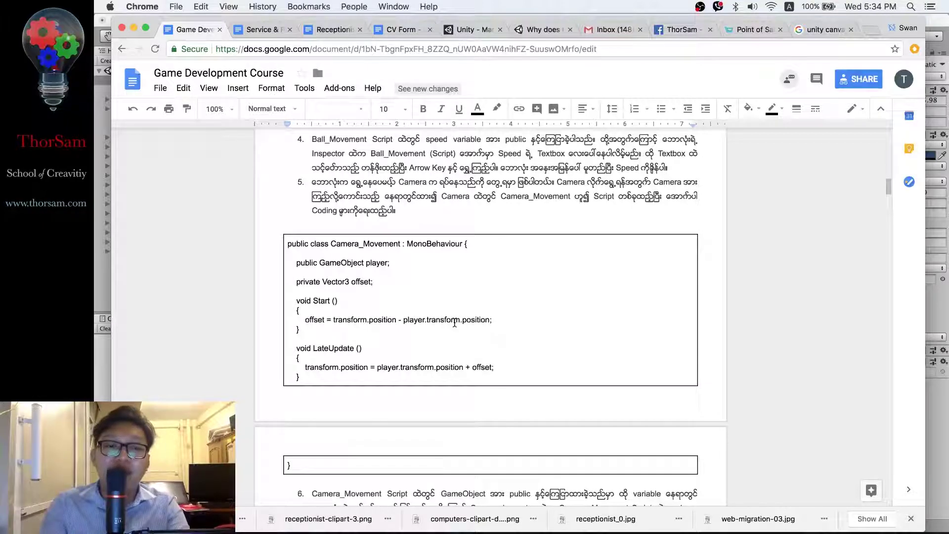
pyautogui.press('super+Tab')
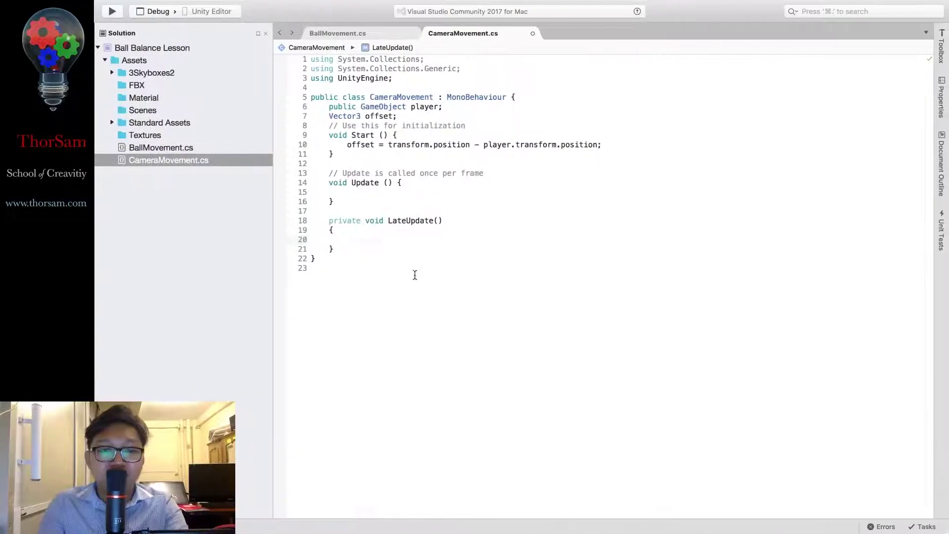
# In LateUpdate, start the line 'transform.position = player'
pyautogui.write('tra')
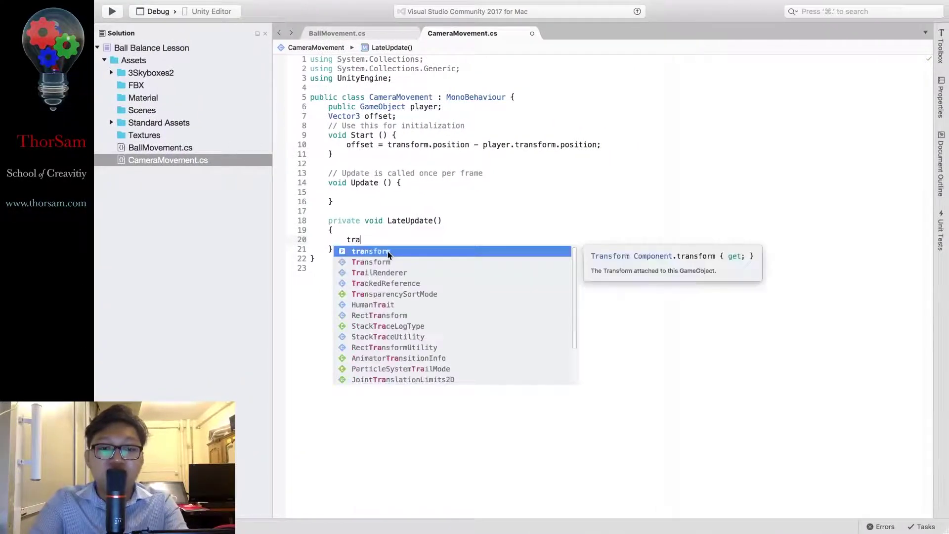
pyautogui.press('Return')
pyautogui.write('.p')
pyautogui.press('Return')
pyautogui.write('=')
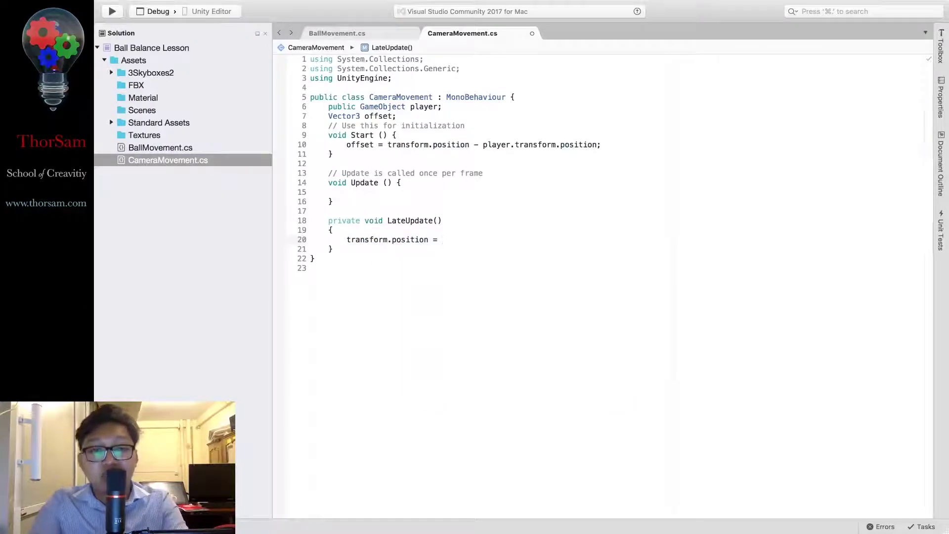
pyautogui.write('pal')
pyautogui.press('BackSpace')
pyautogui.press('BackSpace')
pyautogui.write('l')
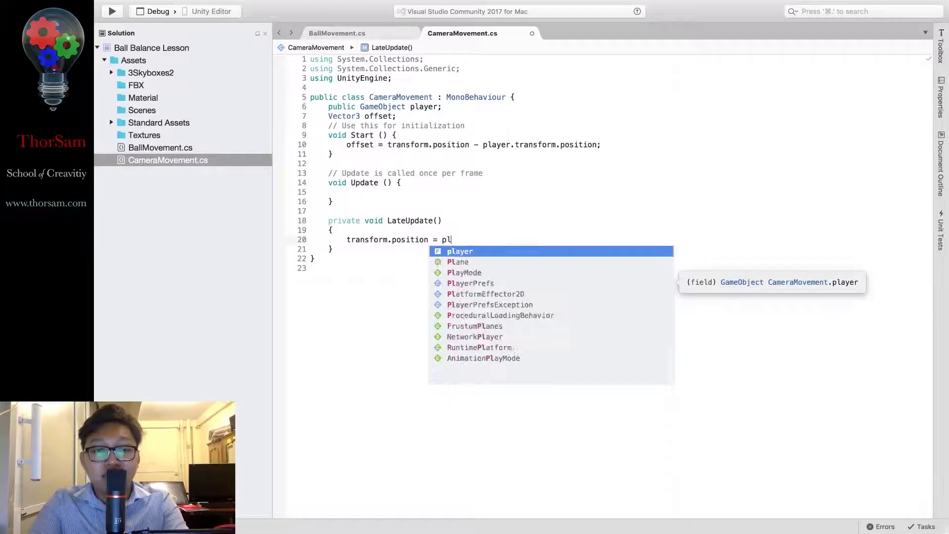
pyautogui.press('Return')
# Complete it as 'player.transform.position + offset;' and verify against the Google Doc
pyautogui.write('.tr')
pyautogui.press('Return')
pyautogui.write('.')
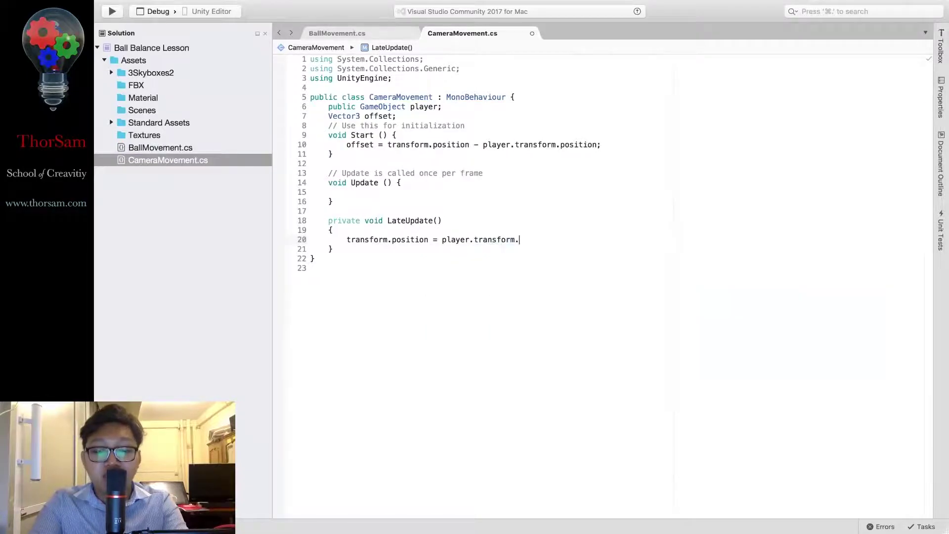
pyautogui.write('p')
pyautogui.press('Return')
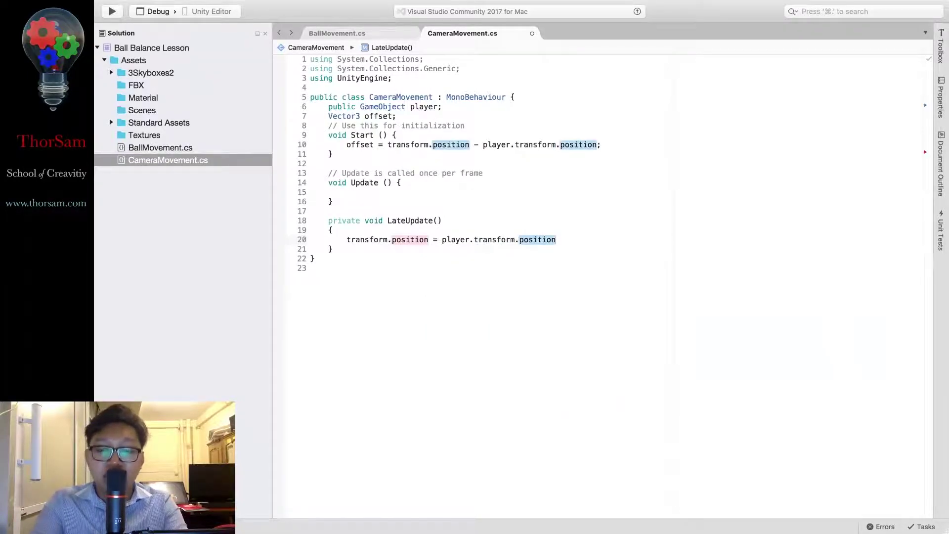
pyautogui.write(' + of')
pyautogui.press('Return')
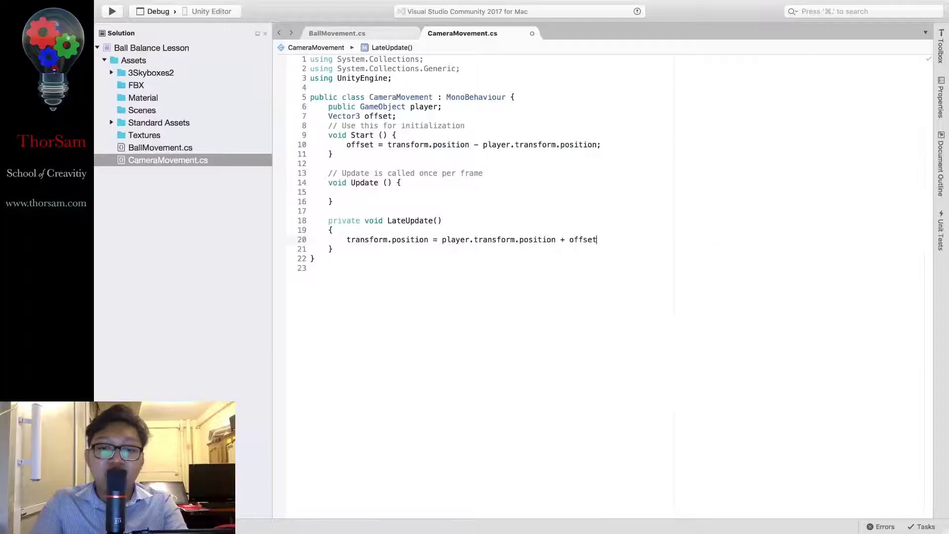
pyautogui.write(';')
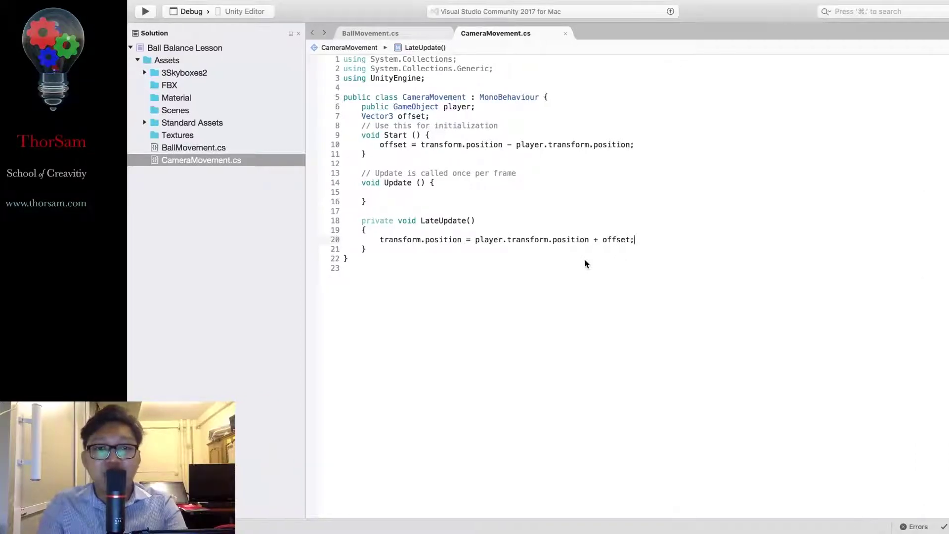
pyautogui.press('super+Tab')
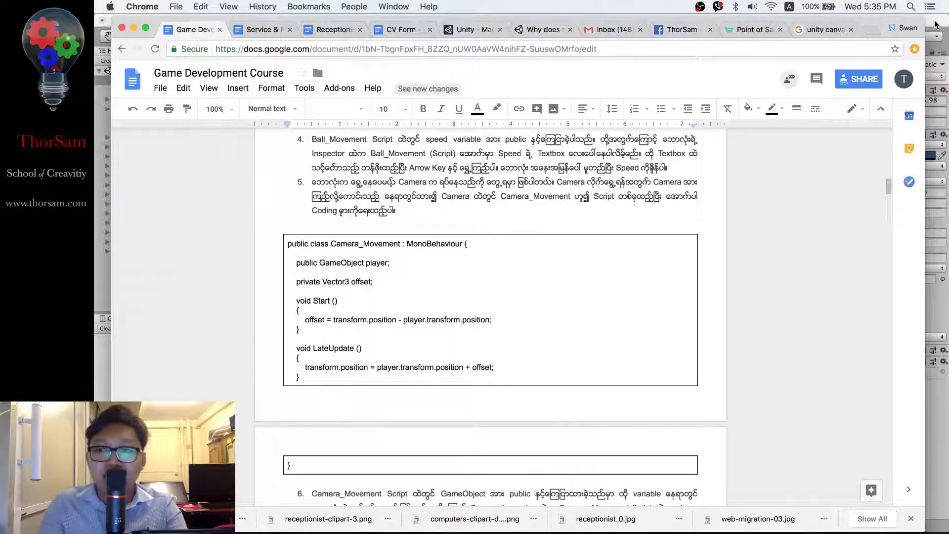
pyautogui.click(934, 23)
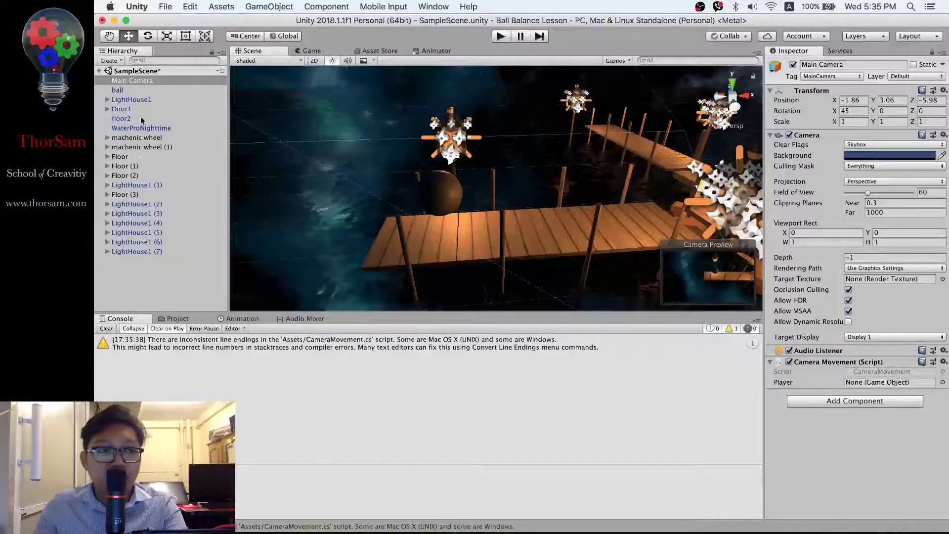
# Assign the ball as the Camera Movement Player and nudge the ball along X
pyautogui.moveTo(118, 92); pyautogui.dragTo(867, 382)
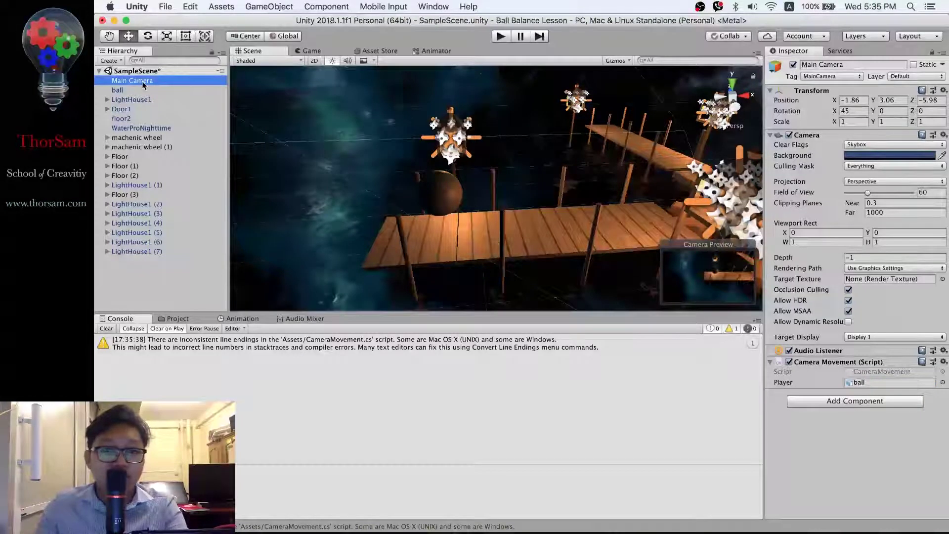
pyautogui.press('f')
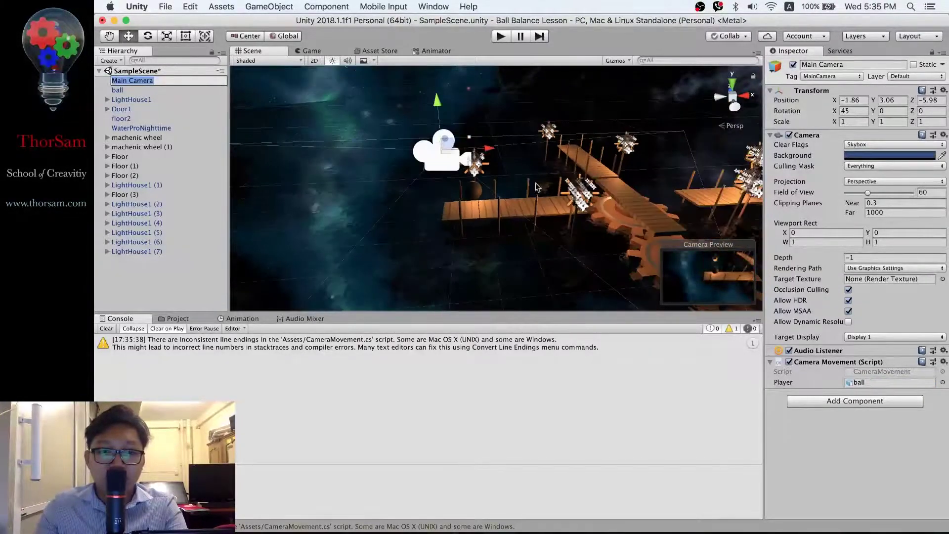
pyautogui.click(476, 194)
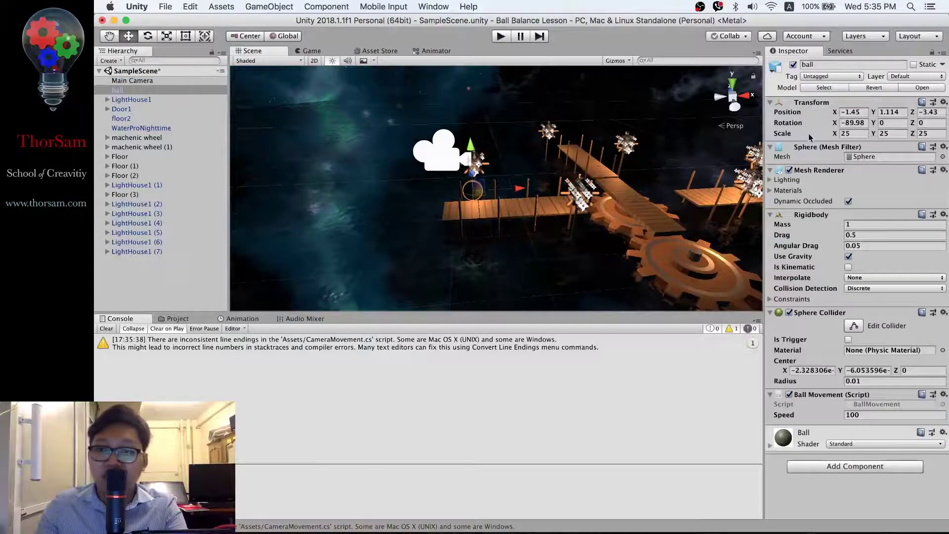
pyautogui.moveTo(517, 188)
pyautogui.mouseDown()
pyautogui.moveTo(483, 192)
pyautogui.moveTo(507, 185)
pyautogui.mouseUp()
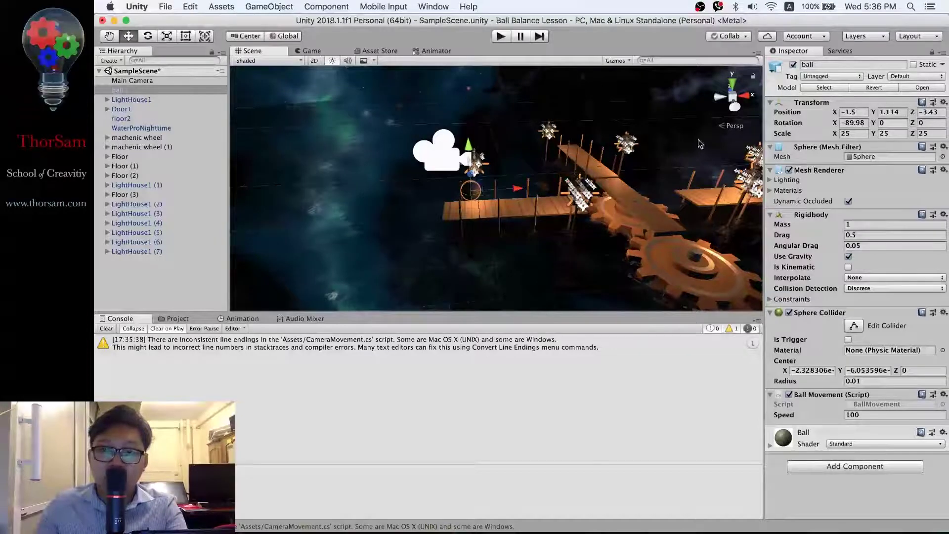
# Position the Main Camera at X -1.5, Y 3.471, then start play mode
pyautogui.click(470, 157)
pyautogui.click(860, 100)
pyautogui.write('-1.')
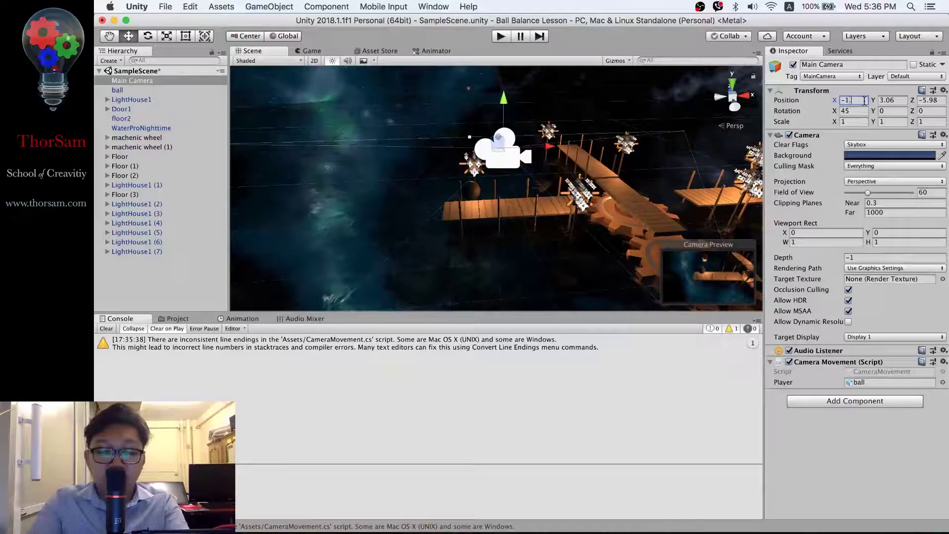
pyautogui.write('5')
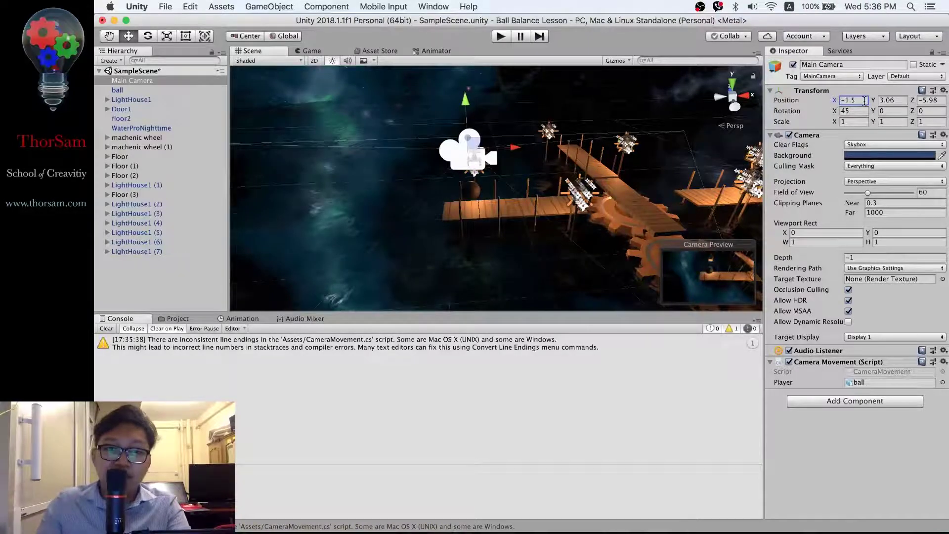
pyautogui.moveTo(465, 98); pyautogui.dragTo(464, 73)
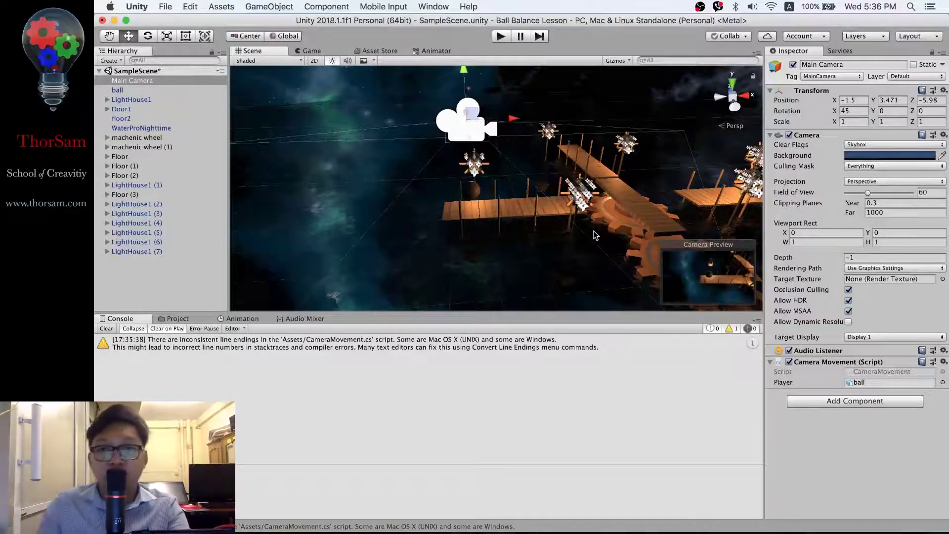
pyautogui.click(502, 37)
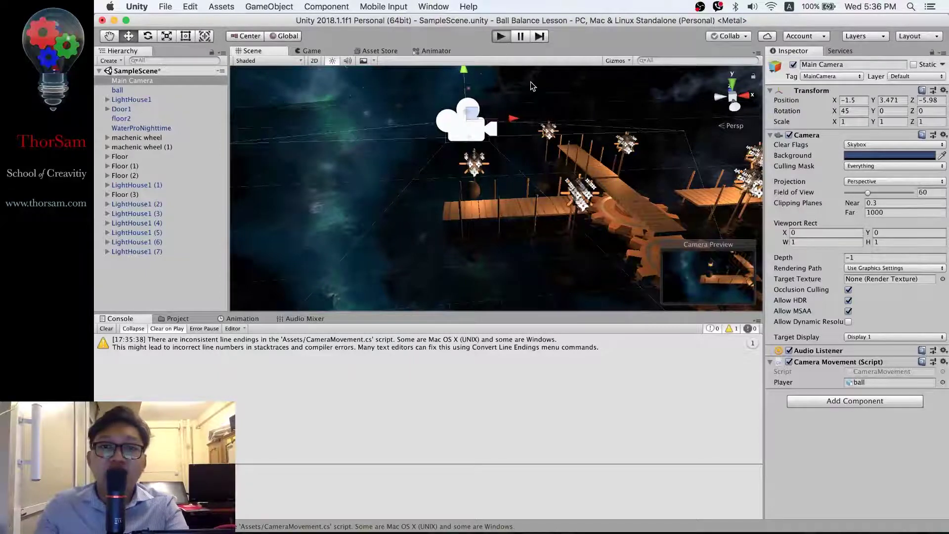
# Roll the ball right and left to watch the camera follow, then stop play mode
pyautogui.press('Right')
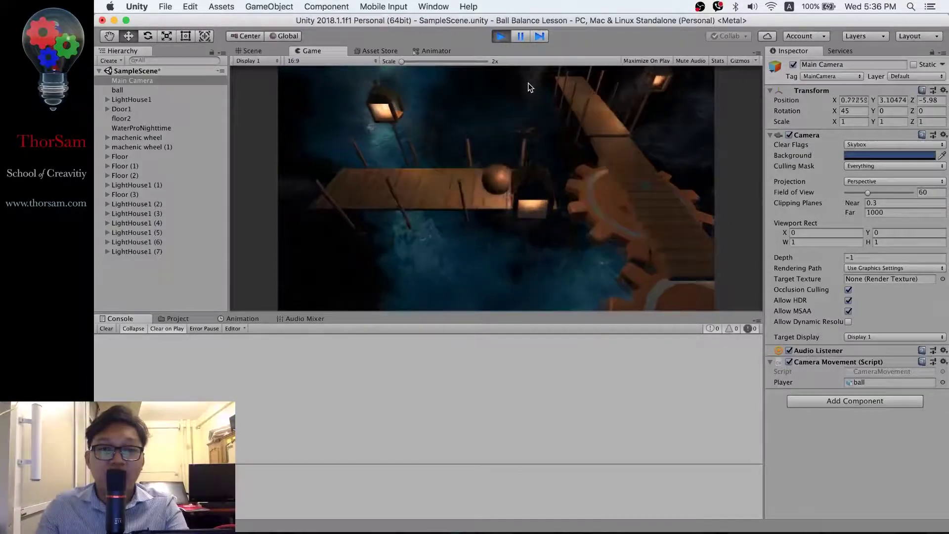
pyautogui.press('Left')
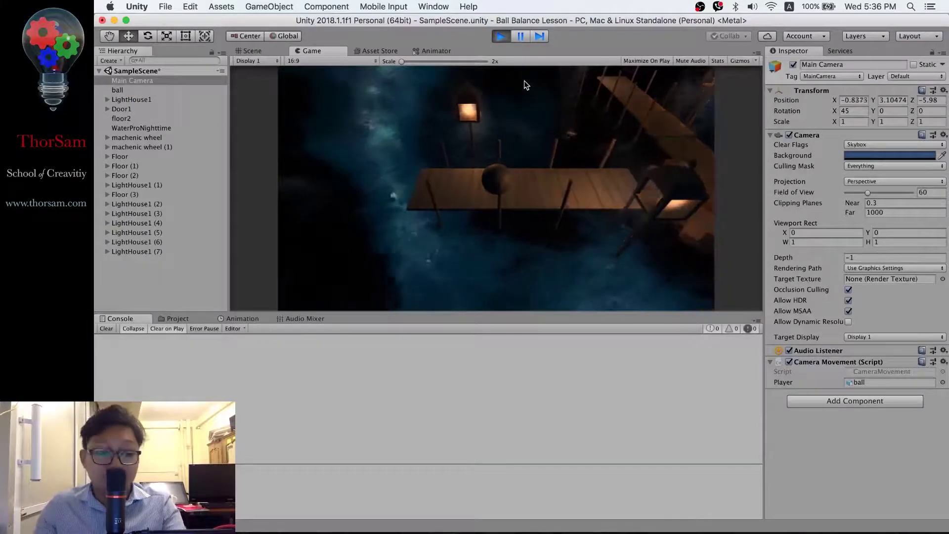
pyautogui.click(502, 34)
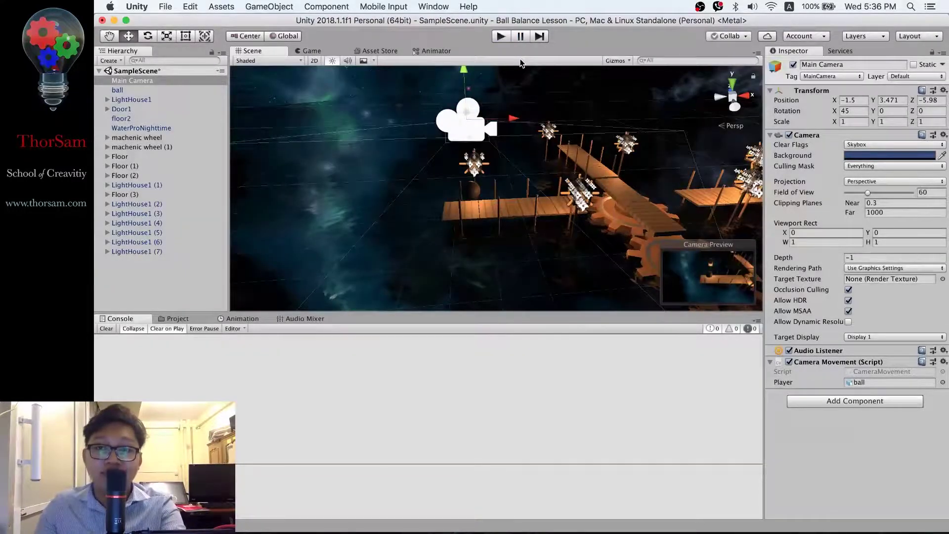
pyautogui.moveTo(866, 514)
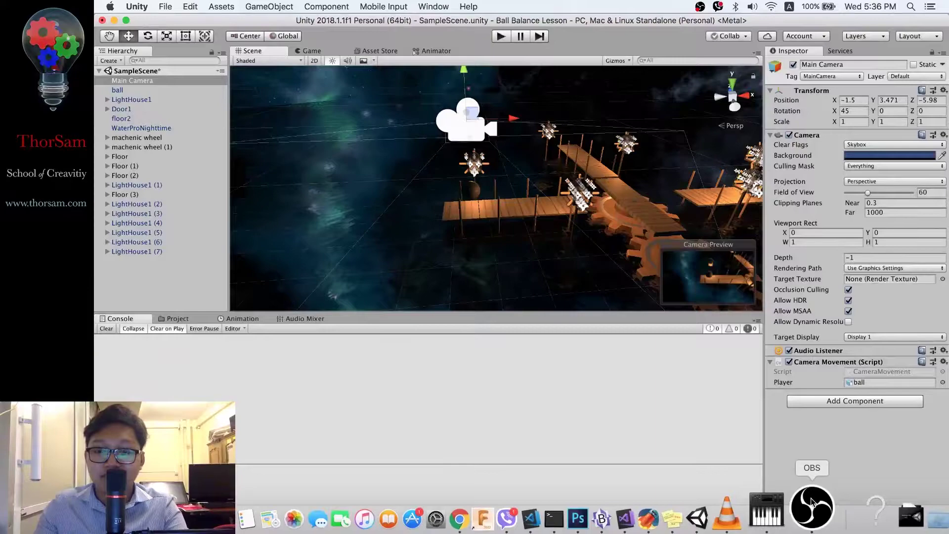